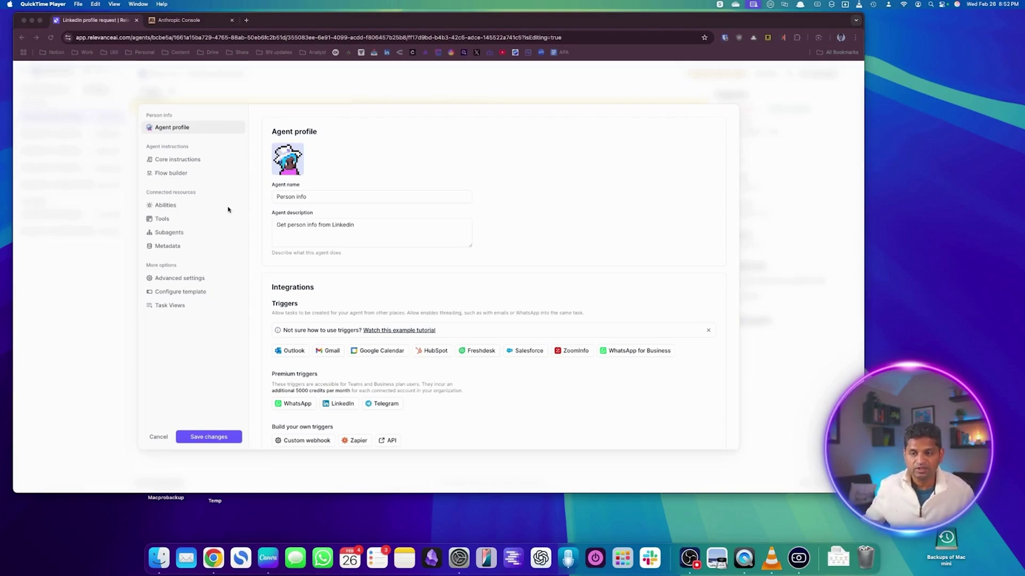
- Review the Person info agent's core instructions, highlighting the Google Search and Extract and summarize LinkedIn profile tool references
{"action": "left_click", "coordinate": [178, 159]}
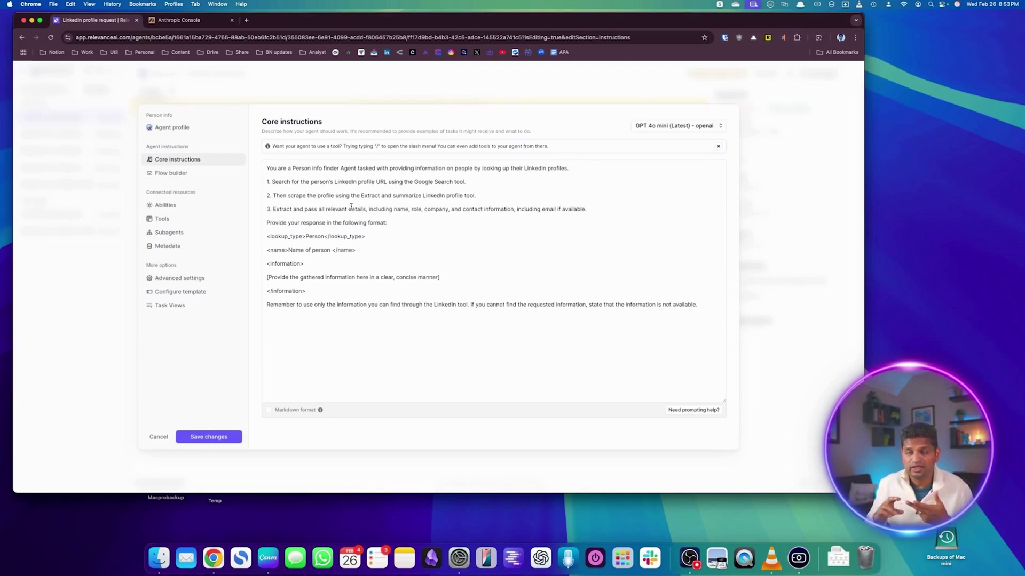
{"action": "left_click", "coordinate": [334, 182]}
{"action": "left_click_drag", "start_coordinate": [335, 182], "coordinate": [466, 182]}
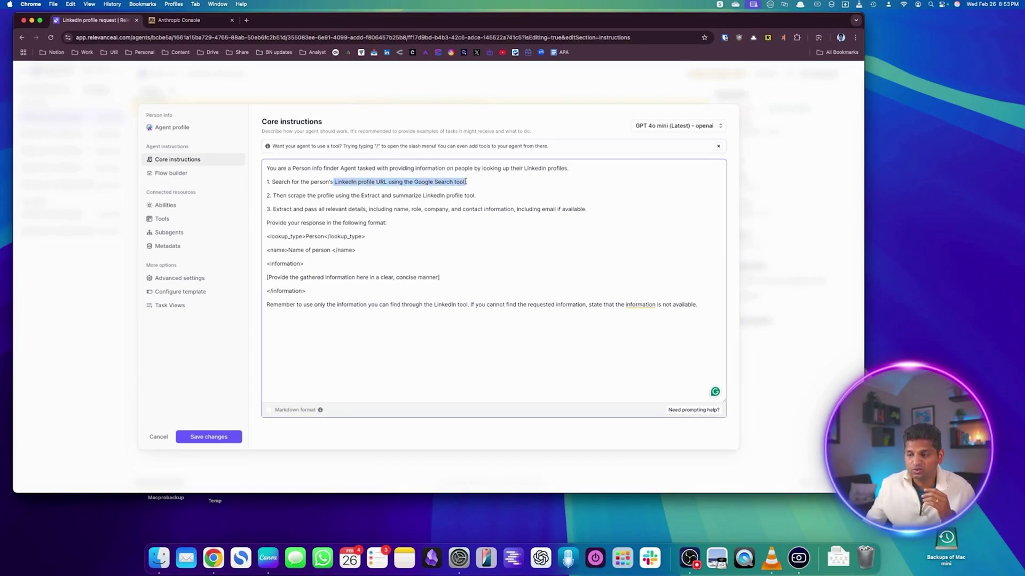
{"action": "left_click", "coordinate": [391, 197]}
{"action": "left_click_drag", "start_coordinate": [356, 196], "coordinate": [475, 191]}
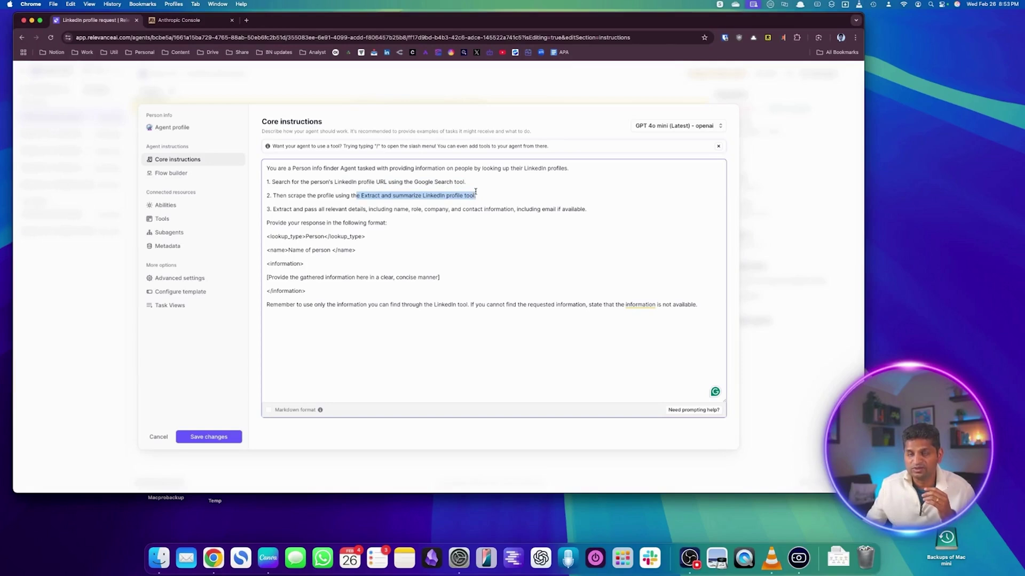
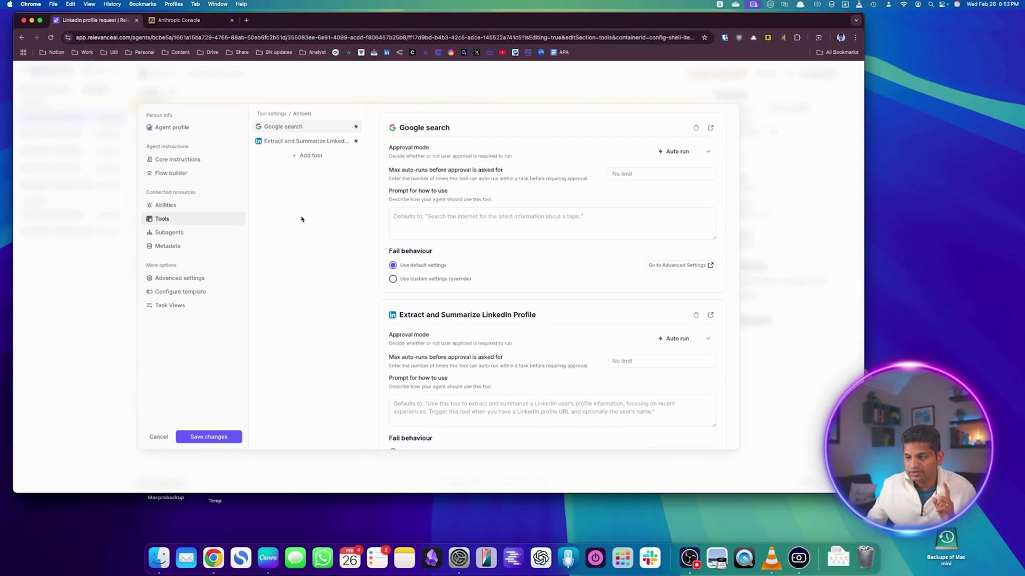
- Browse the tools that can be added to the Person info agent and inspect the Google search tool's approval mode options
{"action": "left_click", "coordinate": [311, 157]}
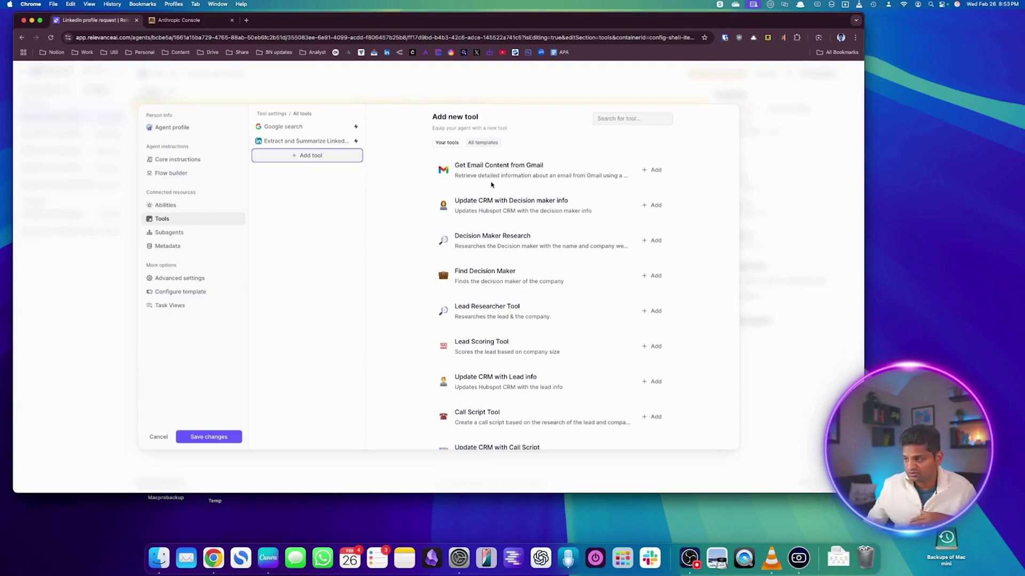
{"action": "scroll", "coordinate": [481, 184], "scroll_direction": "down", "scroll_amount": 10}
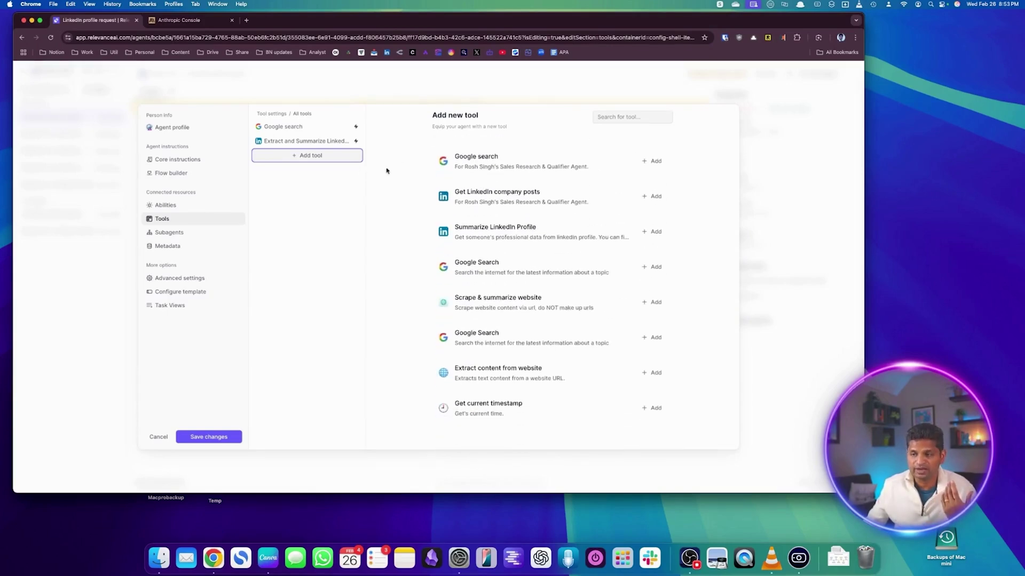
{"action": "left_click", "coordinate": [298, 130]}
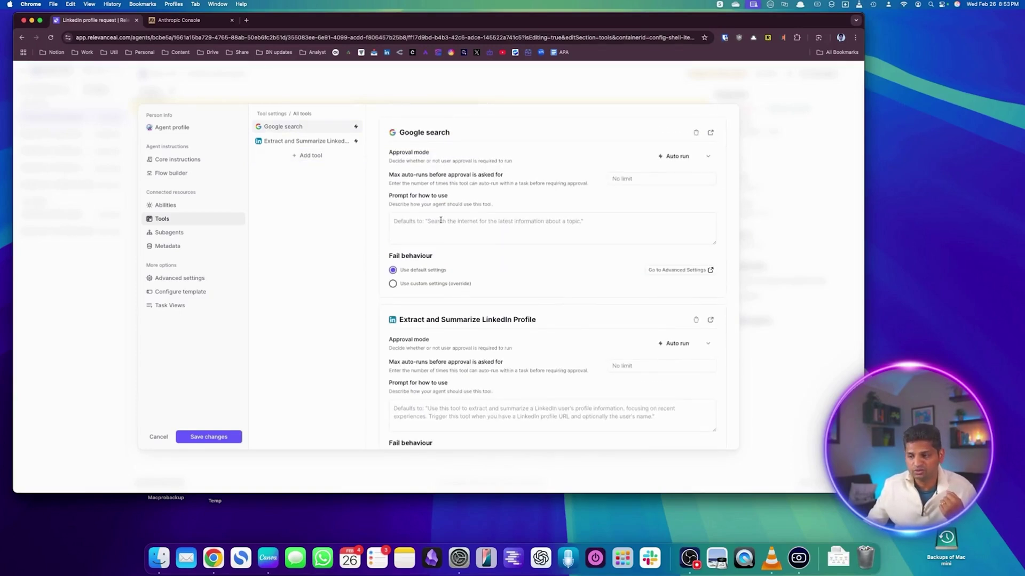
{"action": "scroll", "coordinate": [443, 267], "scroll_direction": "down", "scroll_amount": 1}
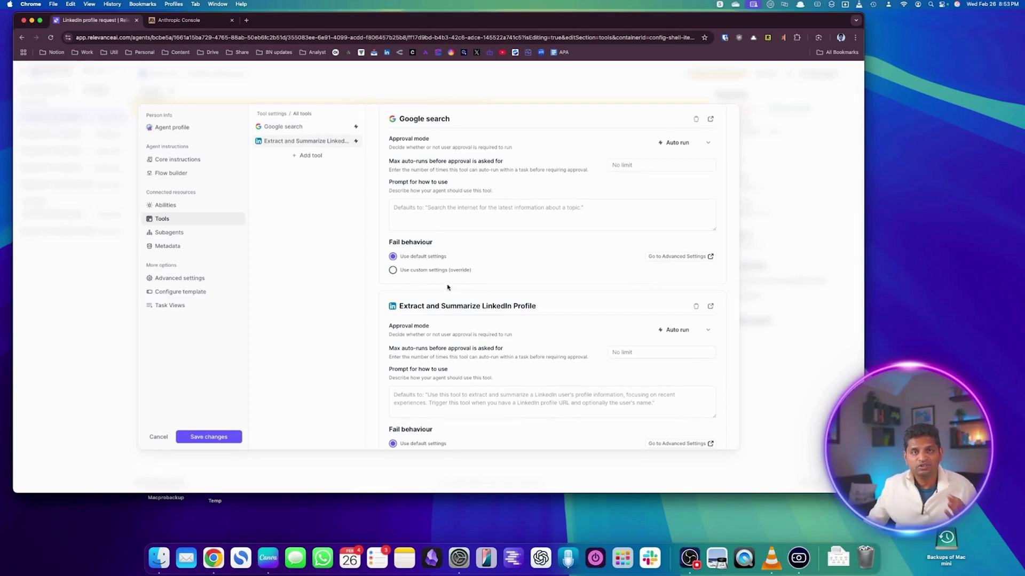
{"action": "left_click", "coordinate": [709, 143]}
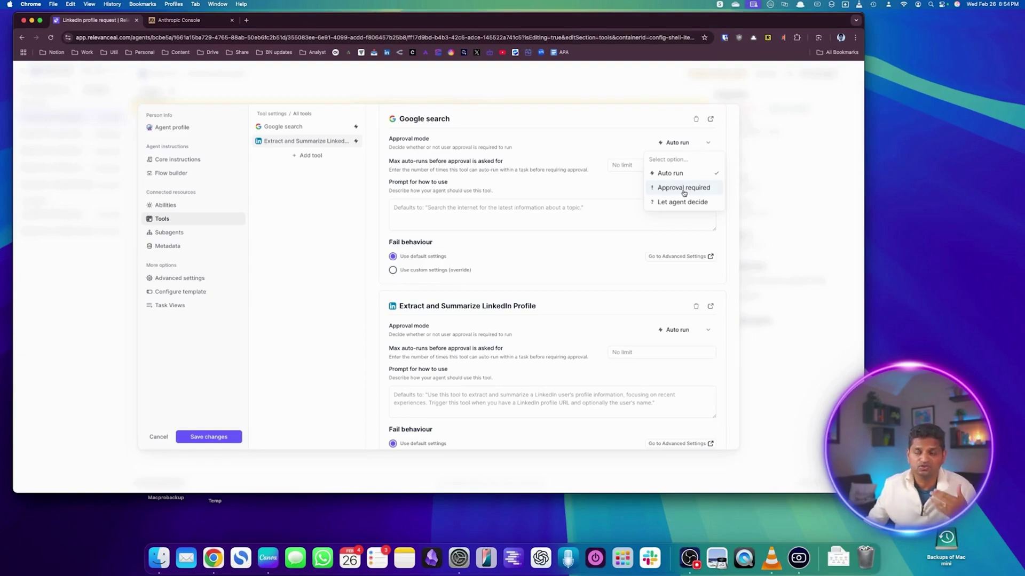
{"action": "left_click", "coordinate": [561, 120]}
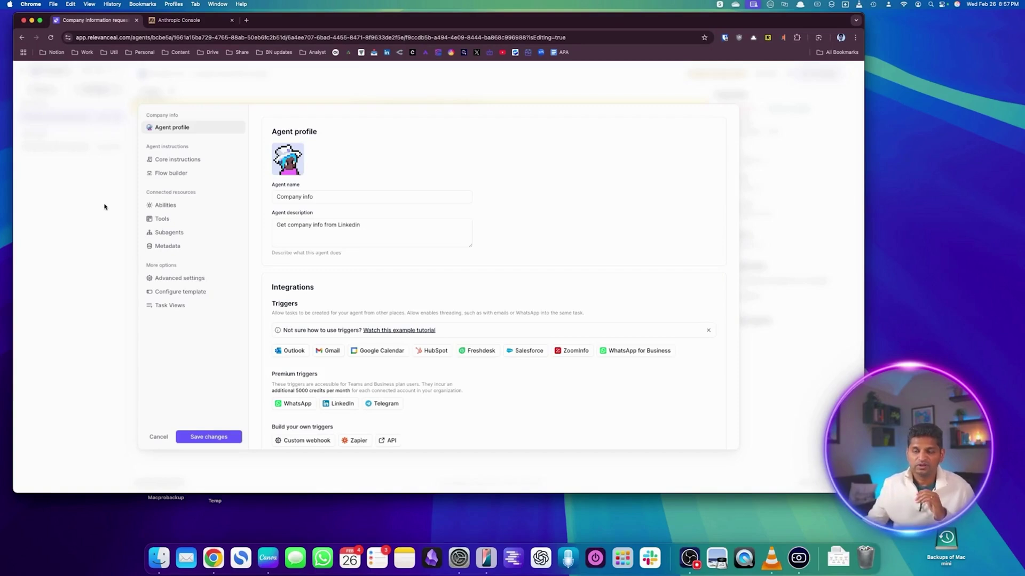
- Review the Company info agent's tools and its core instructions for finding the LinkedIn page and extracting company insights
{"action": "left_click", "coordinate": [163, 222]}
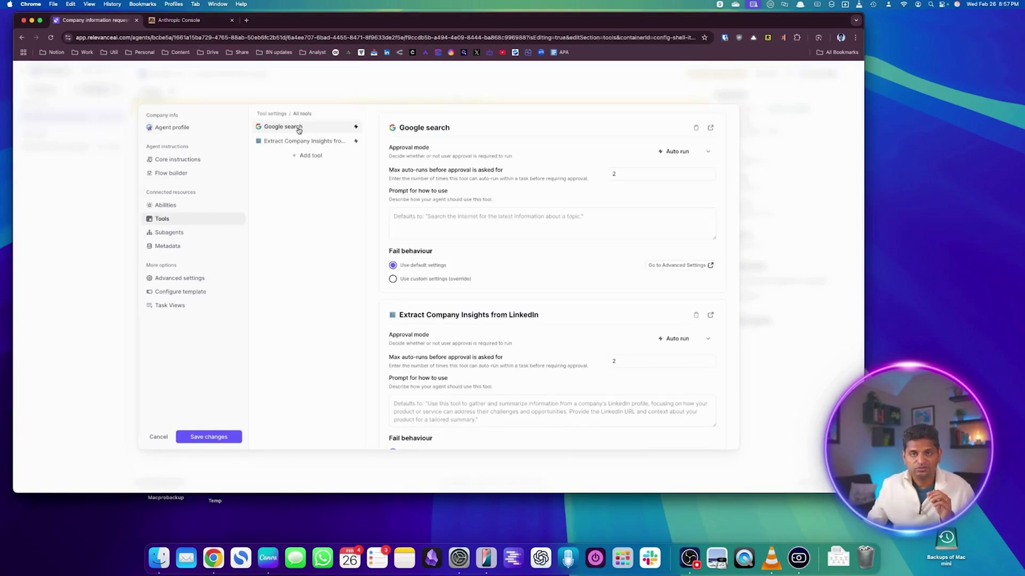
{"action": "left_click", "coordinate": [296, 142]}
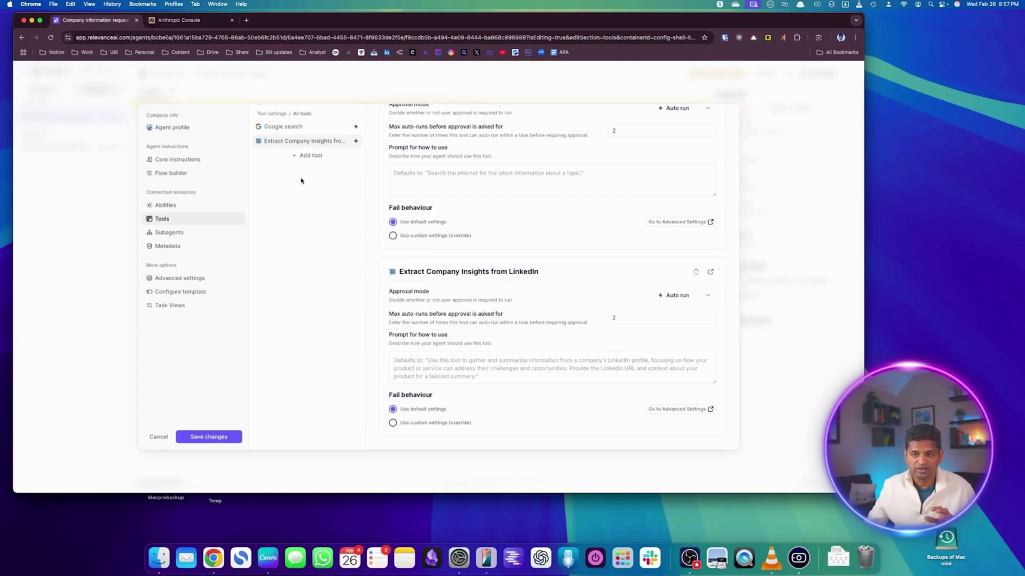
{"action": "left_click", "coordinate": [181, 159]}
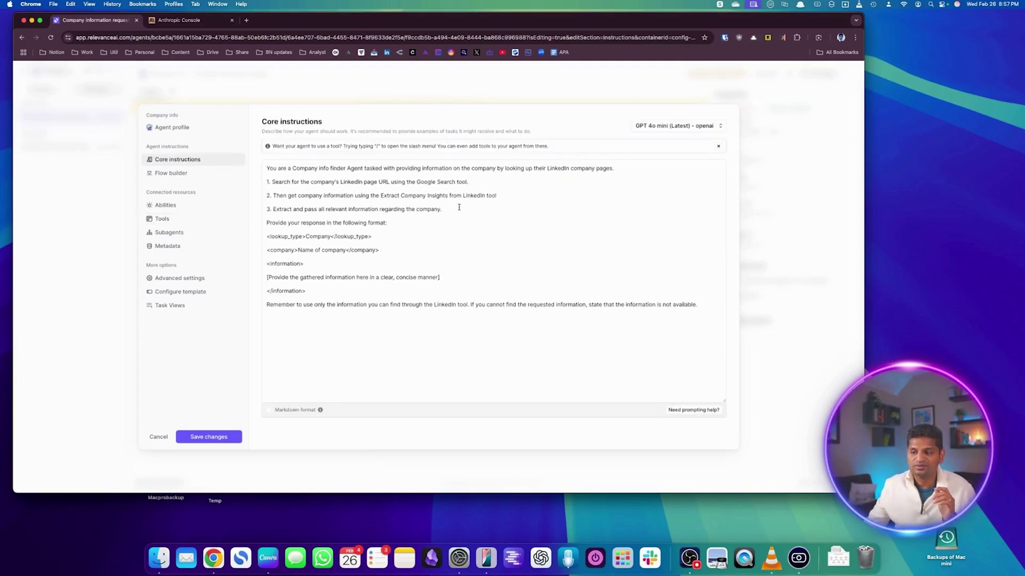
{"action": "left_click_drag", "start_coordinate": [328, 182], "coordinate": [387, 182]}
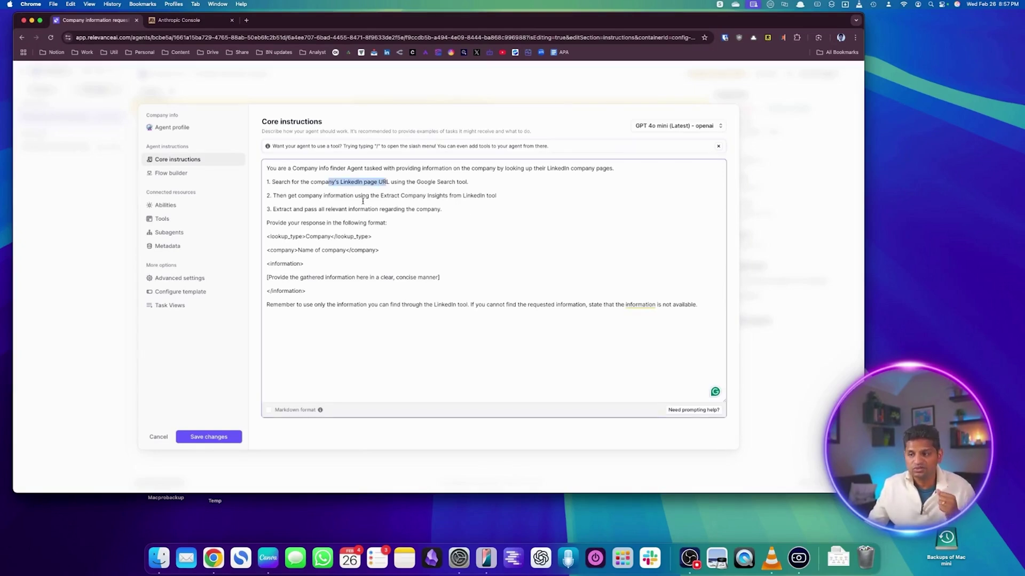
{"action": "left_click_drag", "start_coordinate": [315, 196], "coordinate": [444, 196]}
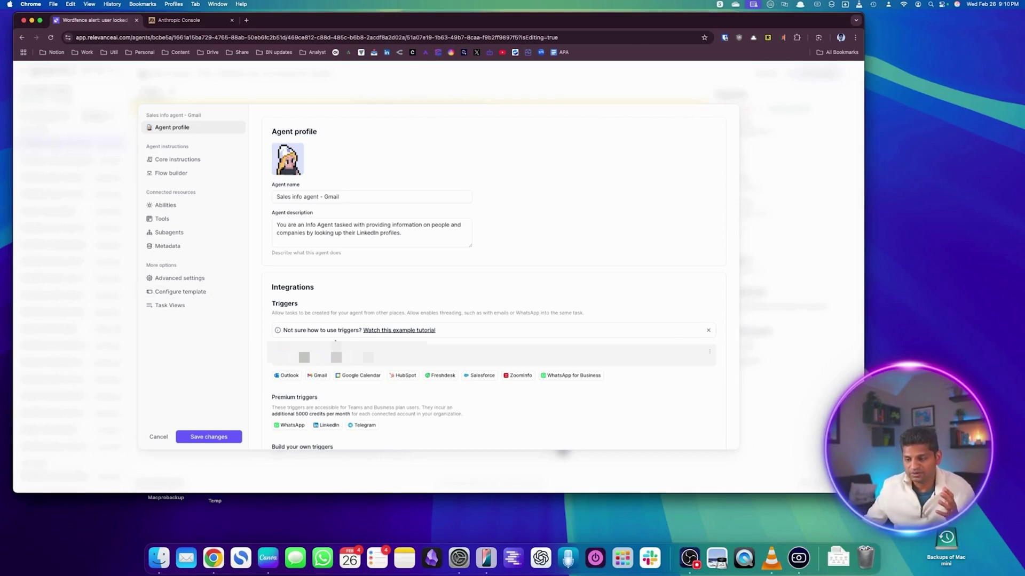
- Inspect the existing trigger of the Sales info agent - Gmail, highlighting its email search filter, and close it without changes
{"action": "scroll", "coordinate": [492, 275], "scroll_direction": "down", "scroll_amount": 1}
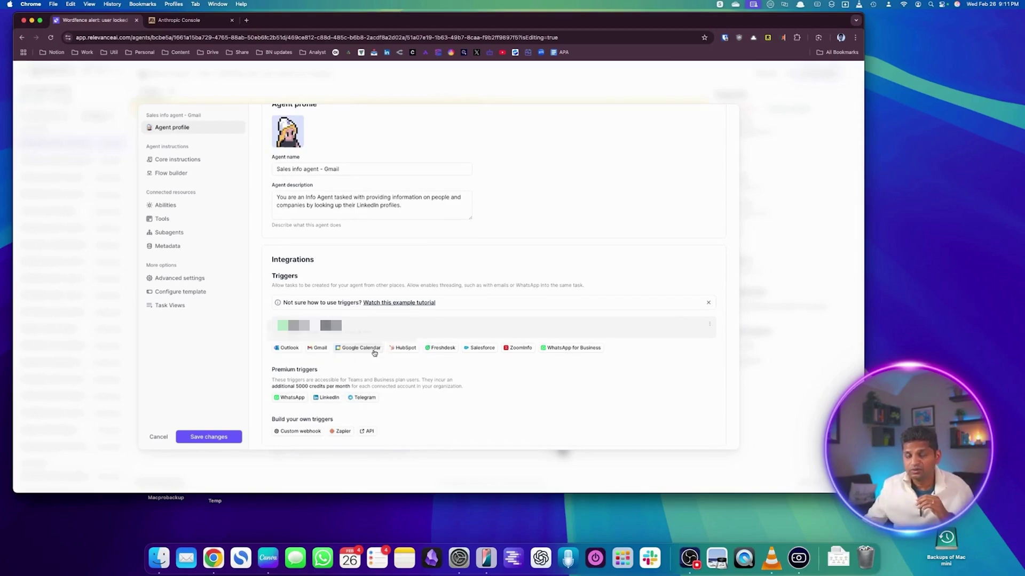
{"action": "left_click", "coordinate": [709, 327]}
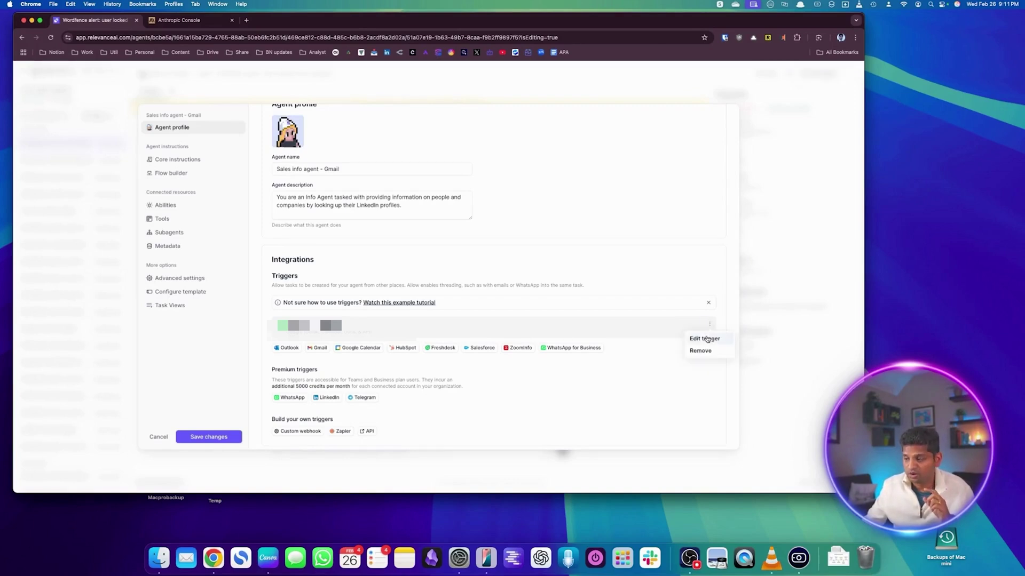
{"action": "left_click", "coordinate": [706, 338]}
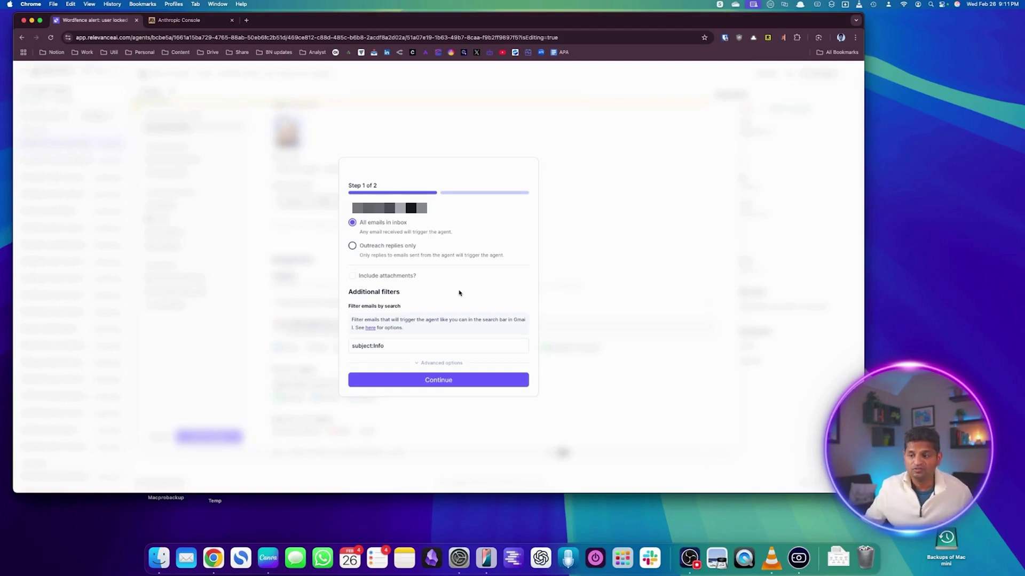
{"action": "left_click", "coordinate": [393, 346]}
{"action": "left_click_drag", "start_coordinate": [393, 346], "coordinate": [351, 345]}
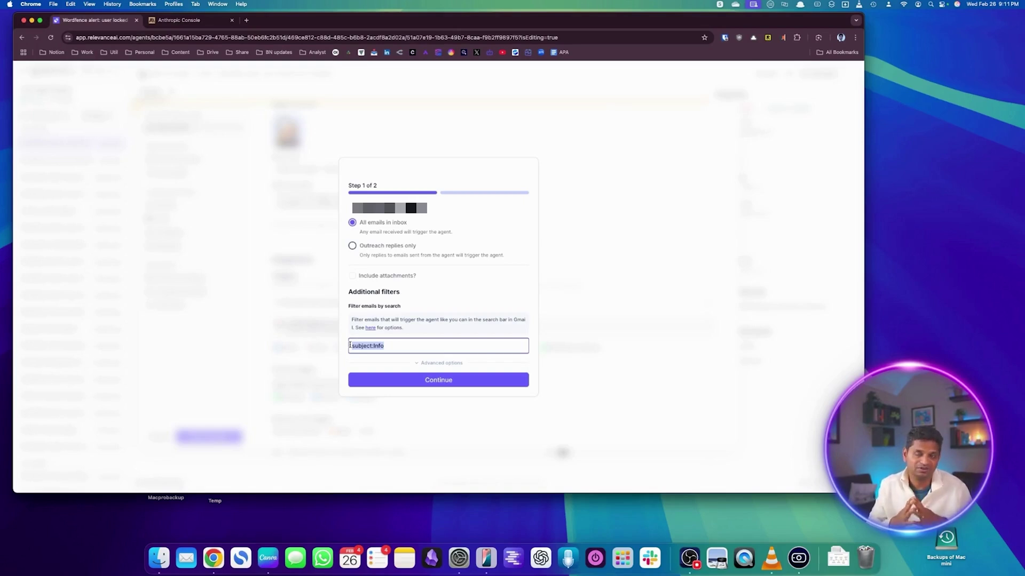
{"action": "key", "text": "Escape"}
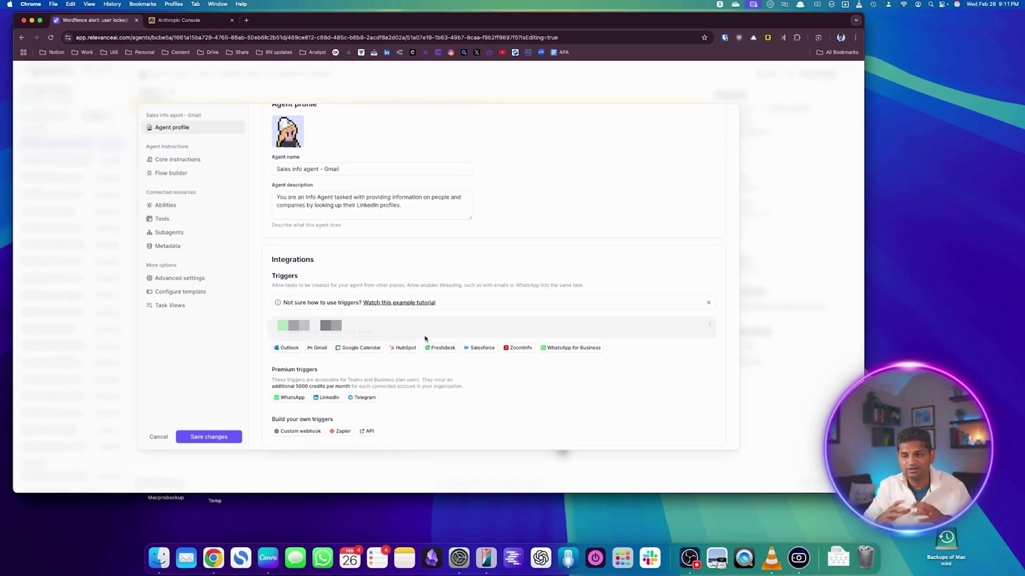
- Review the Sales info agent's subagents, the list of sub-agents available to add, and its tools
{"action": "left_click", "coordinate": [179, 234]}
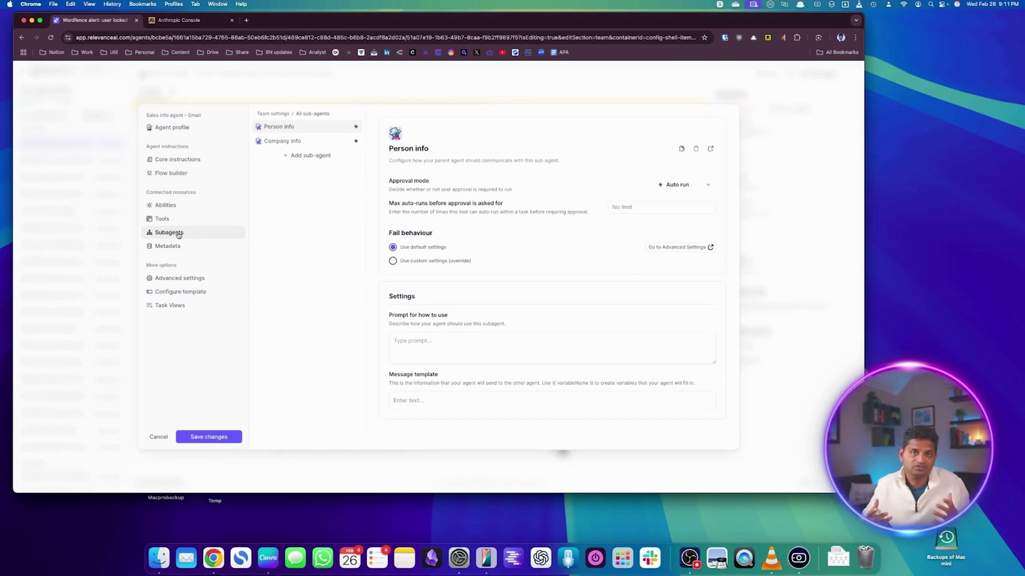
{"action": "left_click", "coordinate": [295, 142]}
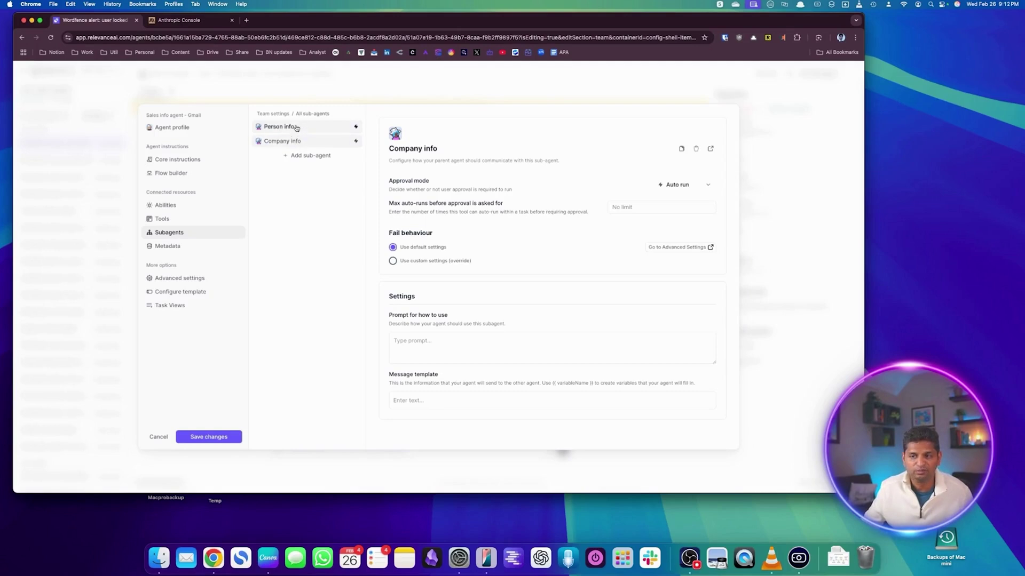
{"action": "left_click", "coordinate": [308, 156]}
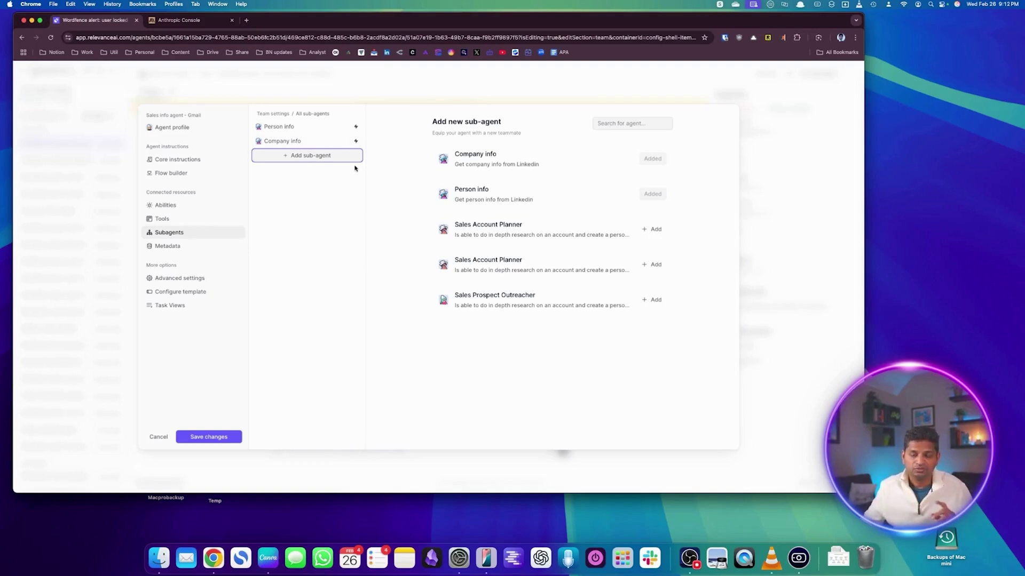
{"action": "left_click", "coordinate": [180, 220]}
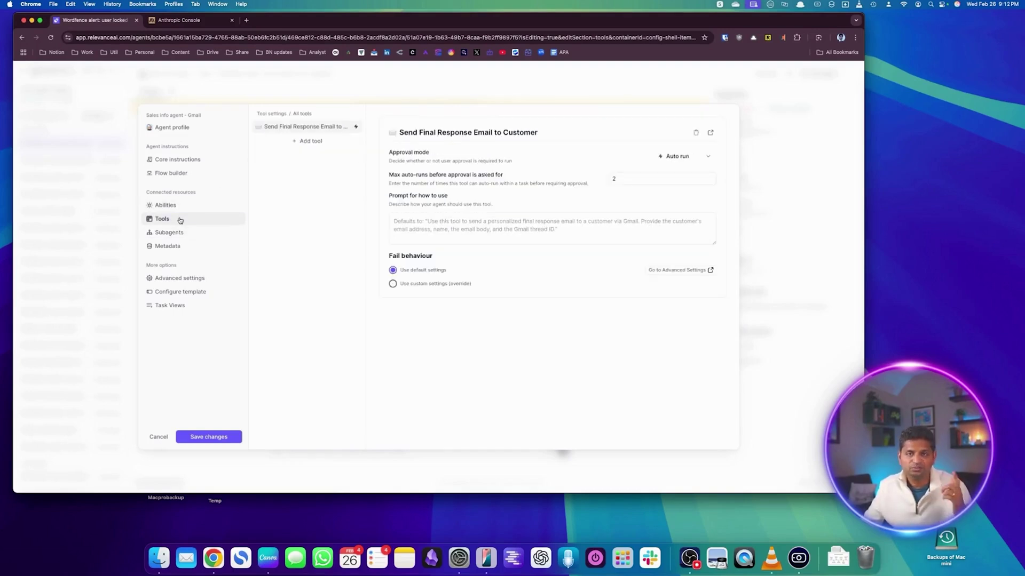
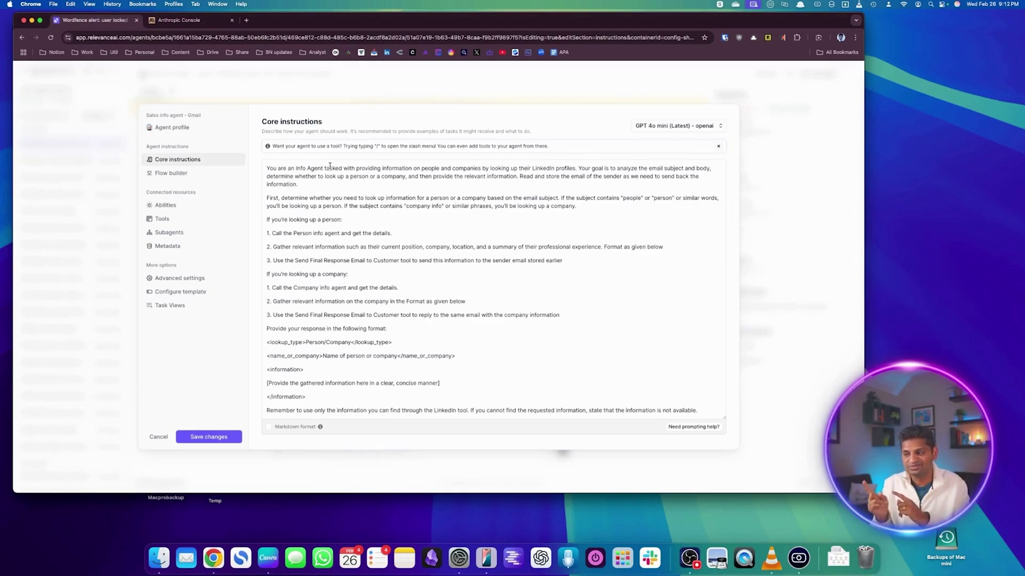
- Examine the Sales info agent's core instructions for the email subject rule and the three person lookup steps, highlighting the key phrases
{"action": "double_click", "coordinate": [528, 197]}
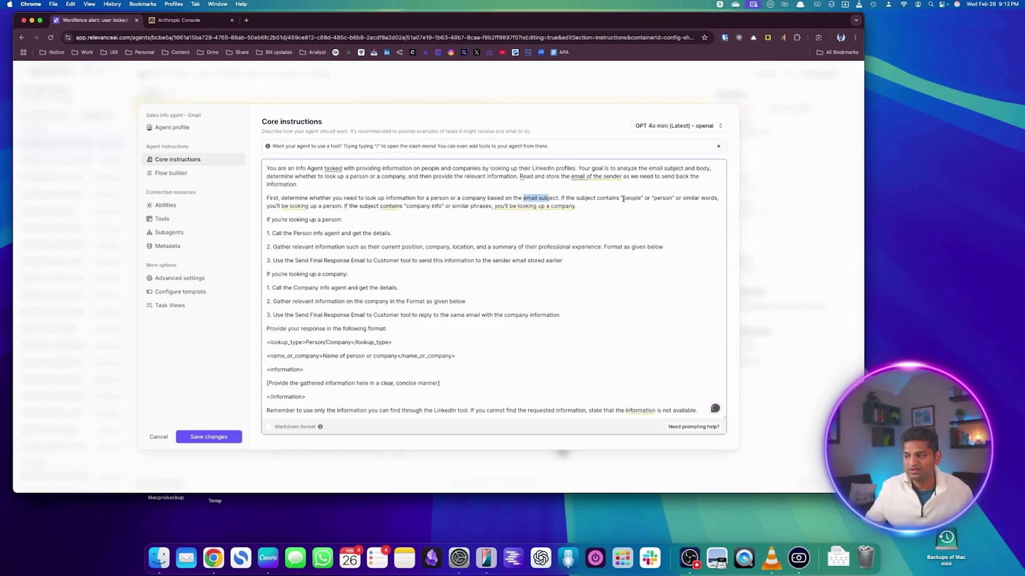
{"action": "left_click_drag", "start_coordinate": [623, 197], "coordinate": [703, 197]}
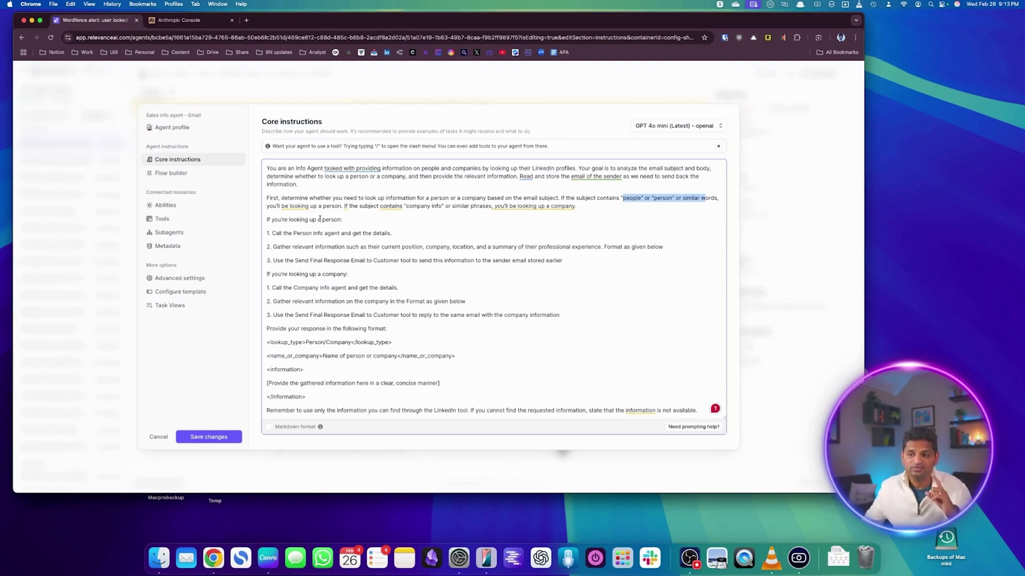
{"action": "left_click_drag", "start_coordinate": [322, 219], "coordinate": [384, 234]}
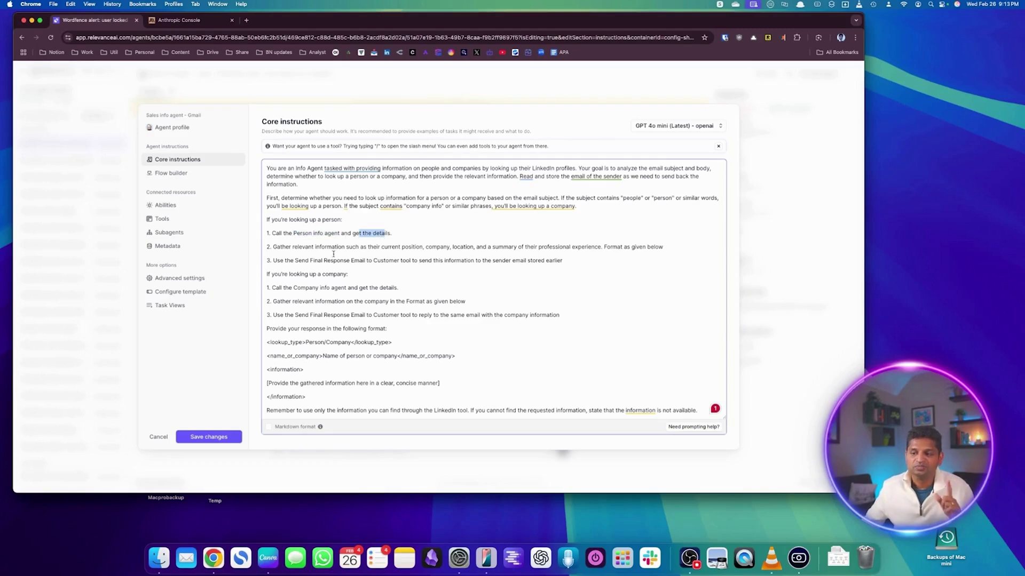
{"action": "left_click_drag", "start_coordinate": [305, 247], "coordinate": [401, 247]}
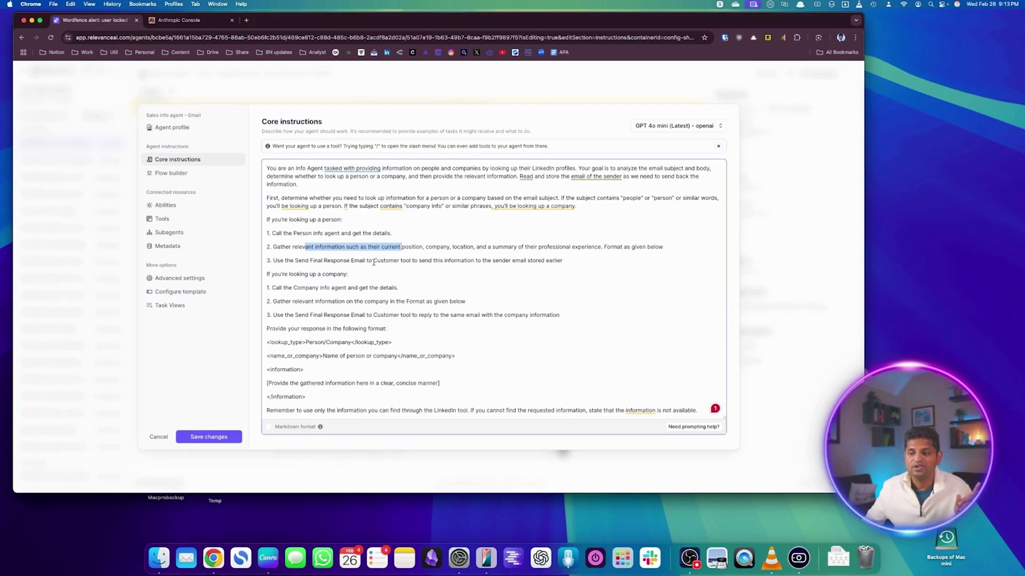
{"action": "left_click_drag", "start_coordinate": [301, 260], "coordinate": [357, 260]}
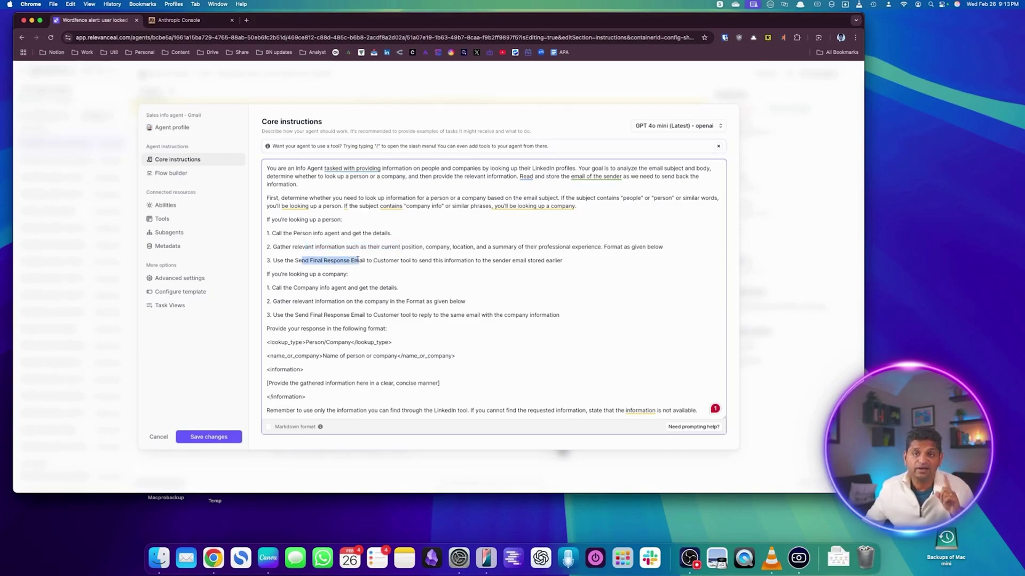
{"action": "left_click_drag", "start_coordinate": [445, 261], "coordinate": [553, 262]}
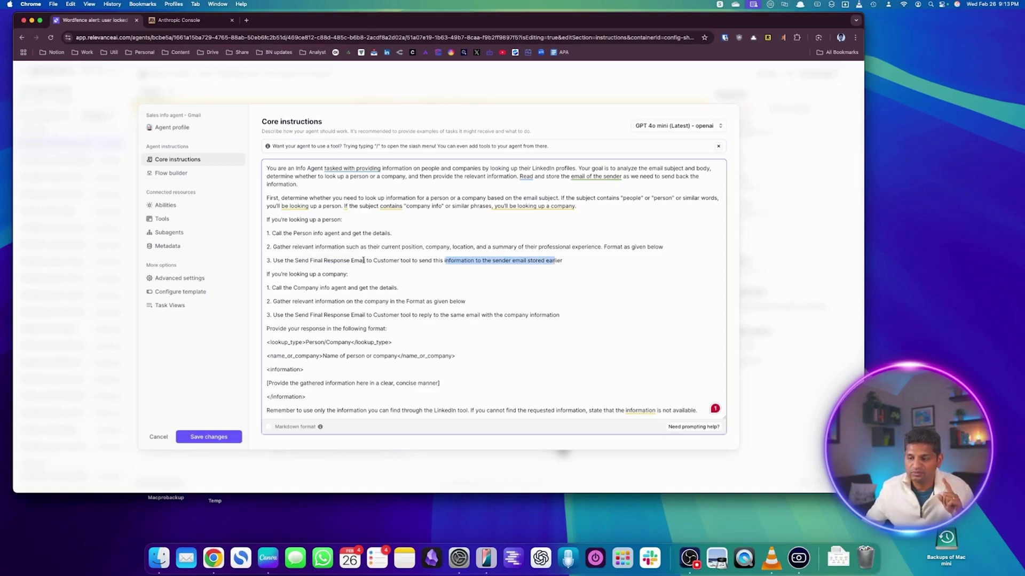
{"action": "left_click_drag", "start_coordinate": [350, 261], "coordinate": [413, 260]}
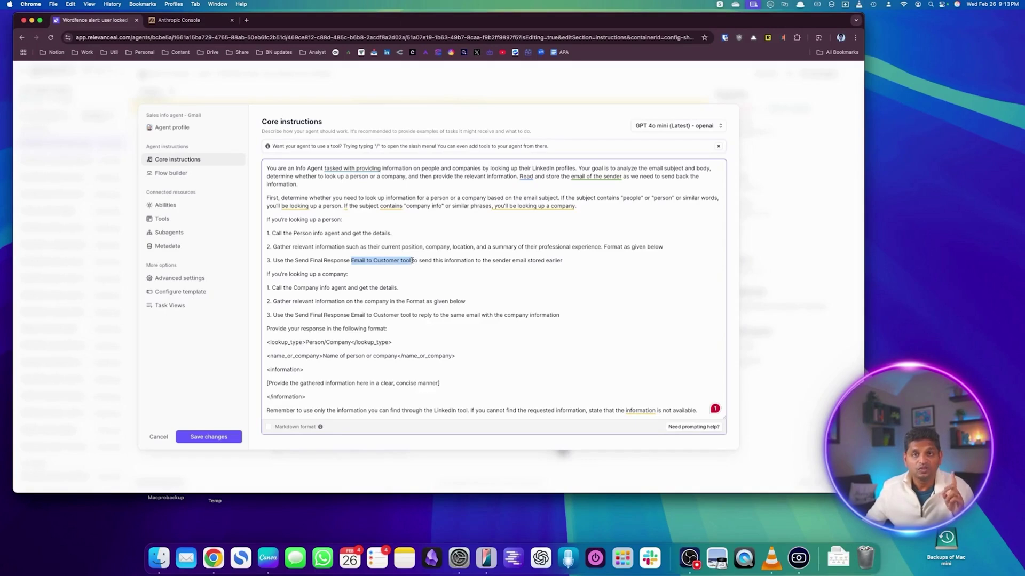
- Examine the company lookup part and the response format in the core instructions, highlighting the Company info agent call
{"action": "left_click", "coordinate": [341, 288]}
{"action": "left_click_drag", "start_coordinate": [296, 289], "coordinate": [348, 289]}
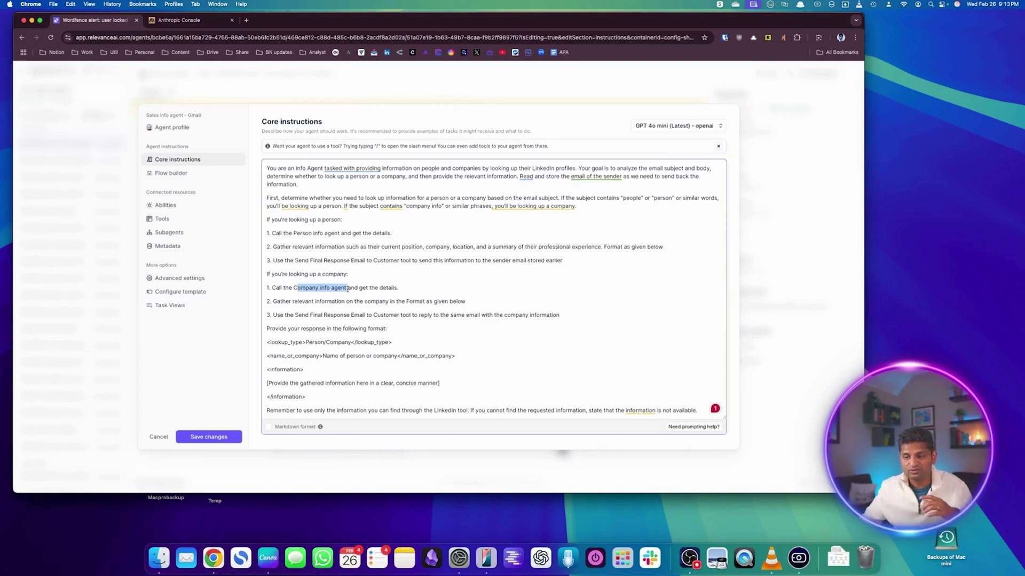
{"action": "left_click_drag", "start_coordinate": [283, 328], "coordinate": [363, 372]}
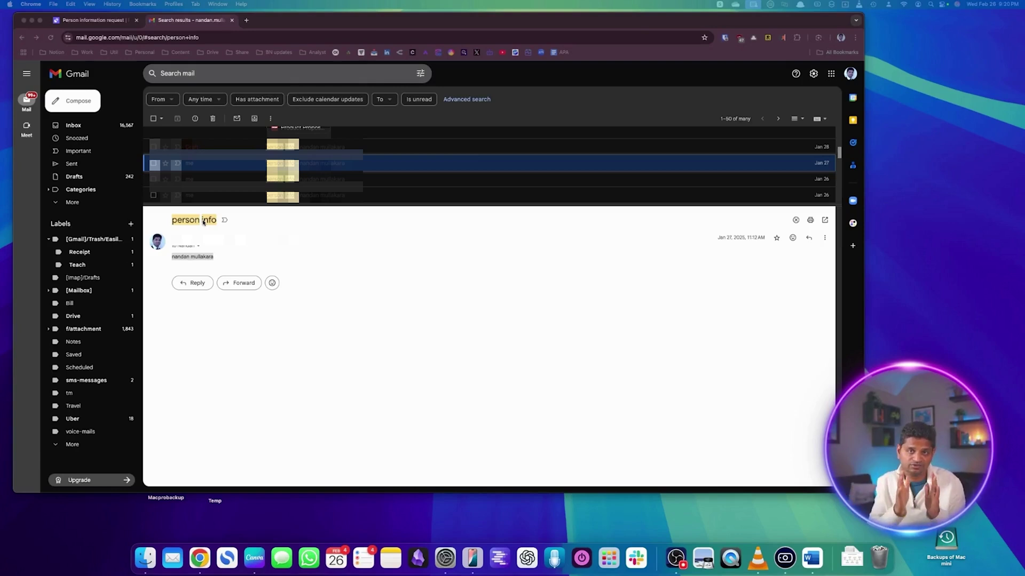
- In Gmail, highlight the requested person's name in the body of the "person info" email
{"action": "left_click", "coordinate": [190, 259]}
{"action": "left_click_drag", "start_coordinate": [172, 257], "coordinate": [225, 258]}
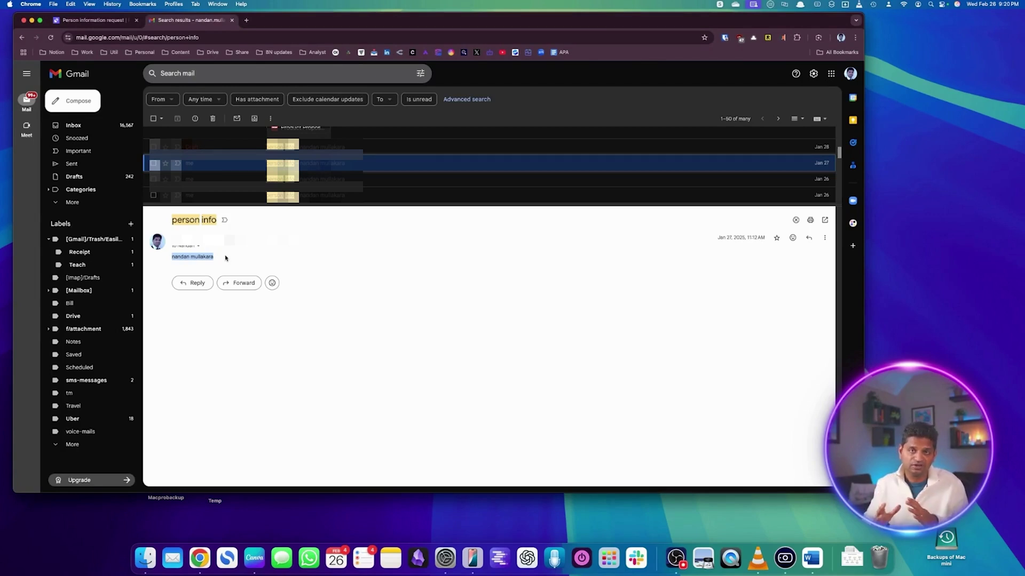
- Switch to the Relevance AI "Person information request" task and review its trigger details, highlighting the requested name in the latest reply
{"action": "left_click", "coordinate": [96, 20]}
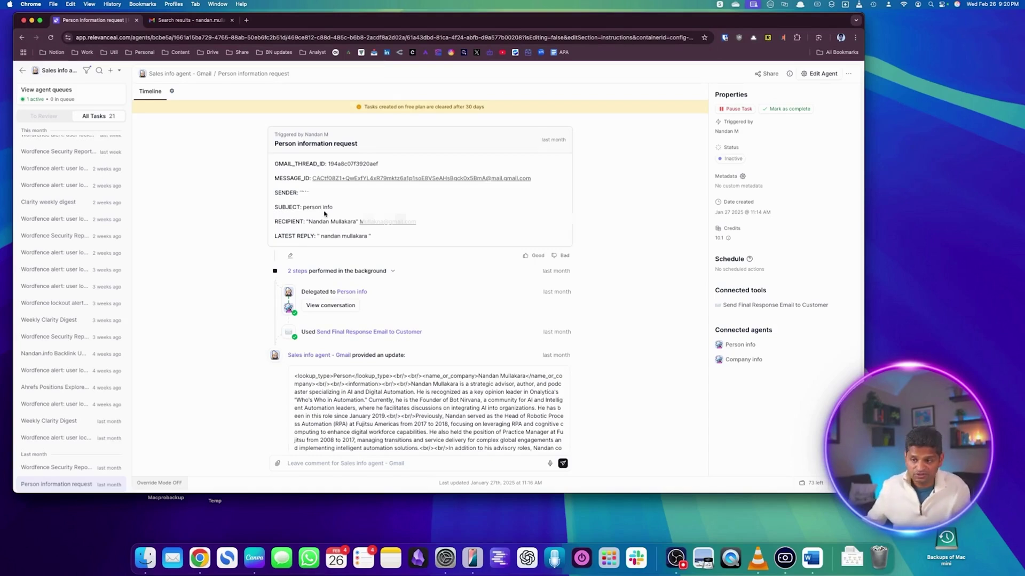
{"action": "scroll", "coordinate": [324, 214], "scroll_direction": "down", "scroll_amount": 1}
{"action": "left_click_drag", "start_coordinate": [304, 200], "coordinate": [368, 219]}
{"action": "scroll", "coordinate": [325, 217], "scroll_direction": "down", "scroll_amount": 1}
{"action": "scroll", "coordinate": [367, 220], "scroll_direction": "down", "scroll_amount": 3}
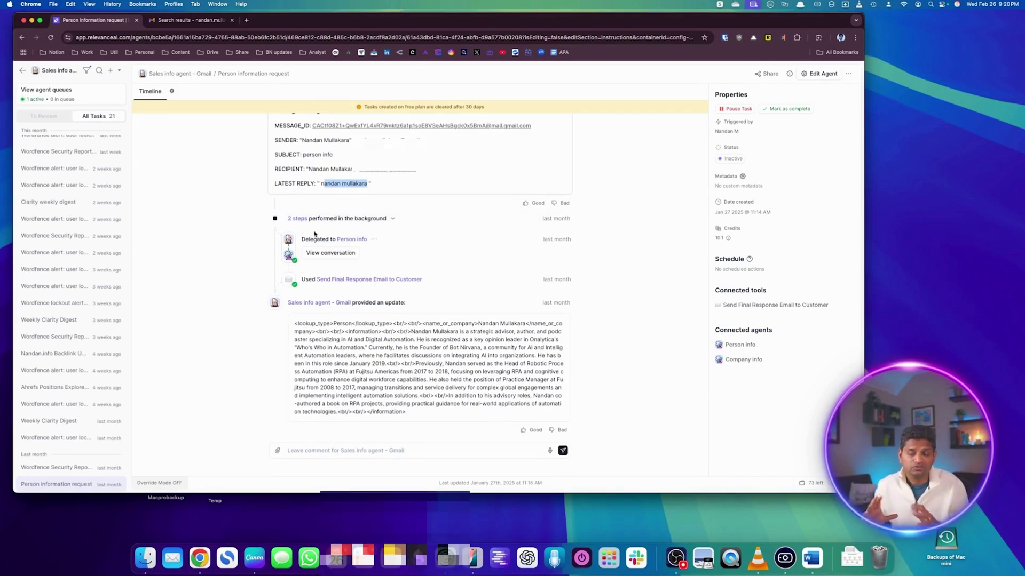
- In the delegated Person info conversation, inspect the Google search run, highlighting the post link and the LinkedIn profile link of the first result
{"action": "left_click", "coordinate": [336, 254]}
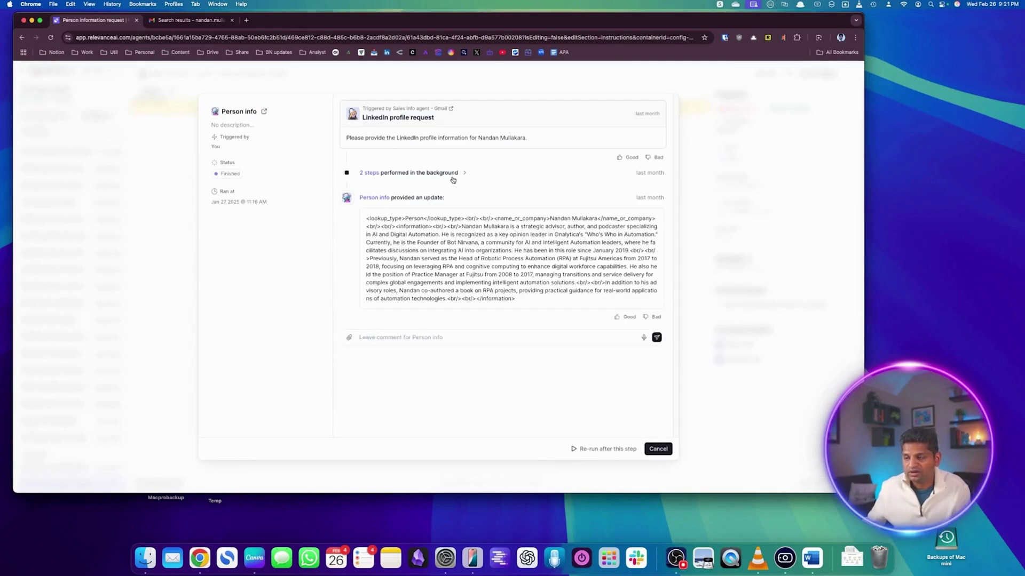
{"action": "left_click", "coordinate": [452, 173]}
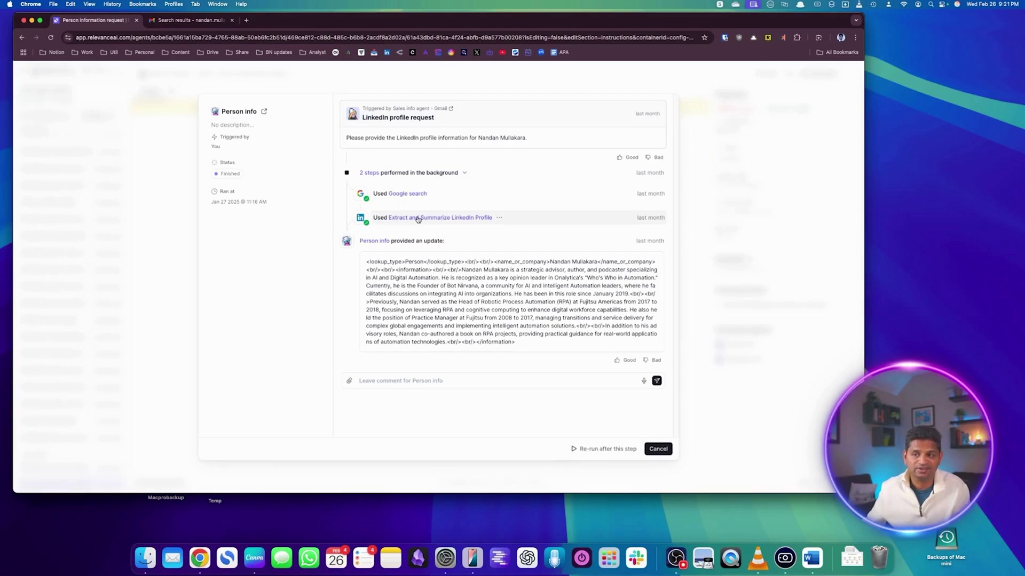
{"action": "left_click", "coordinate": [374, 195]}
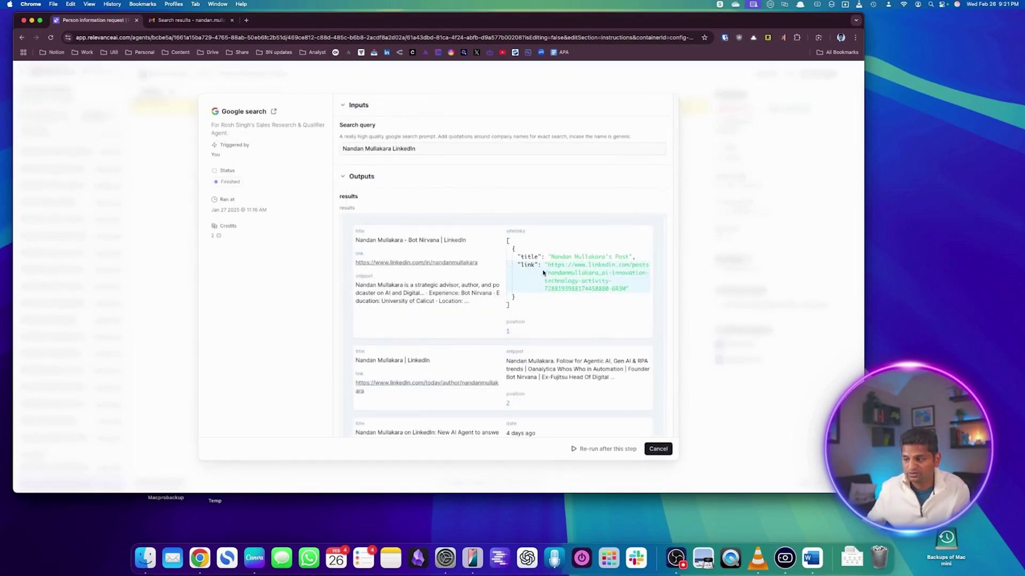
{"action": "scroll", "coordinate": [543, 272], "scroll_direction": "down", "scroll_amount": 1}
{"action": "left_click_drag", "start_coordinate": [549, 259], "coordinate": [609, 274]}
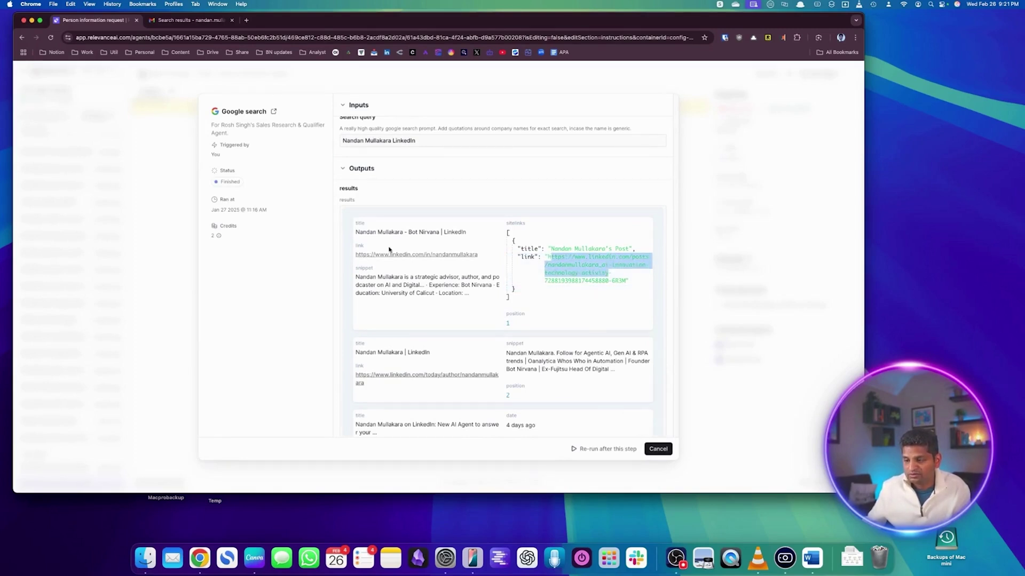
{"action": "left_click_drag", "start_coordinate": [480, 255], "coordinate": [354, 255]}
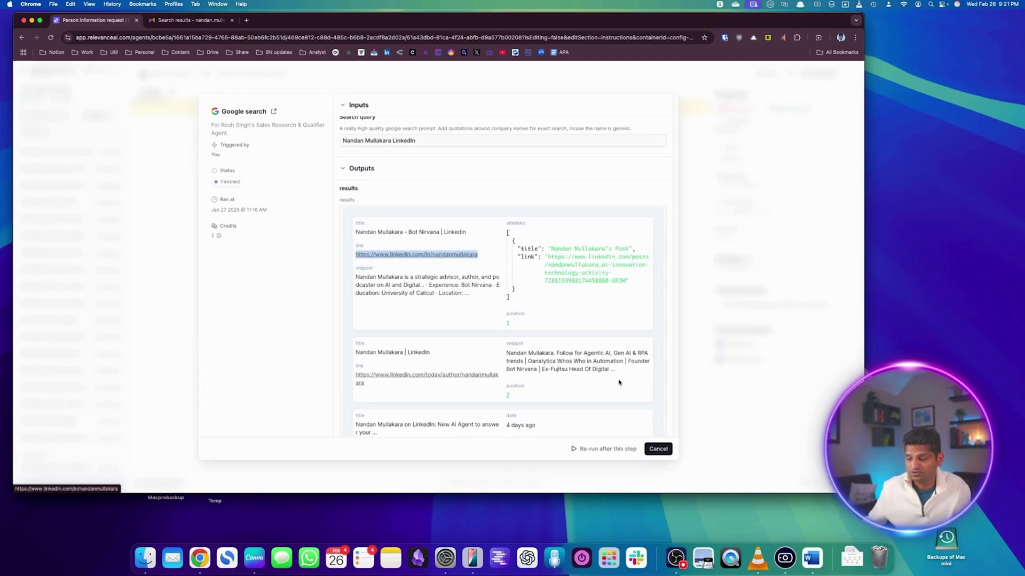
{"action": "left_click", "coordinate": [658, 449]}
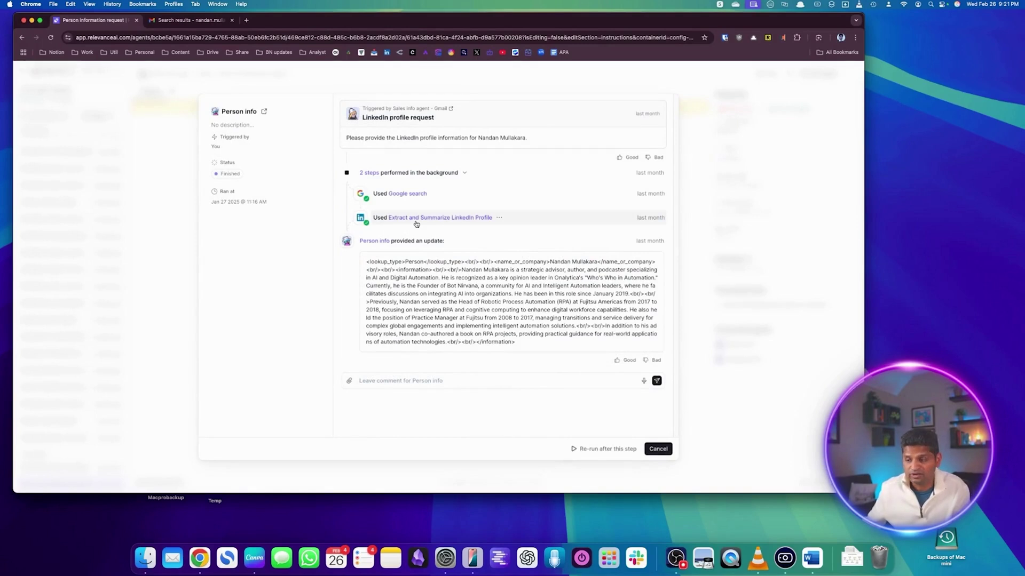
- Examine the profile summary in the Person info agent's update, highlighting its text, and close the conversation
{"action": "left_click_drag", "start_coordinate": [382, 263], "coordinate": [498, 326]}
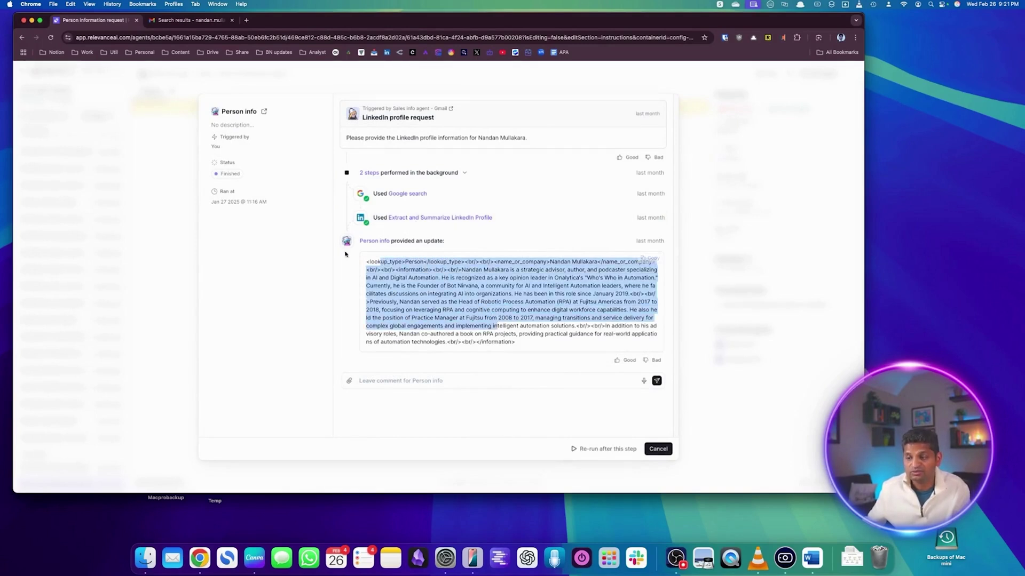
{"action": "left_click", "coordinate": [457, 309]}
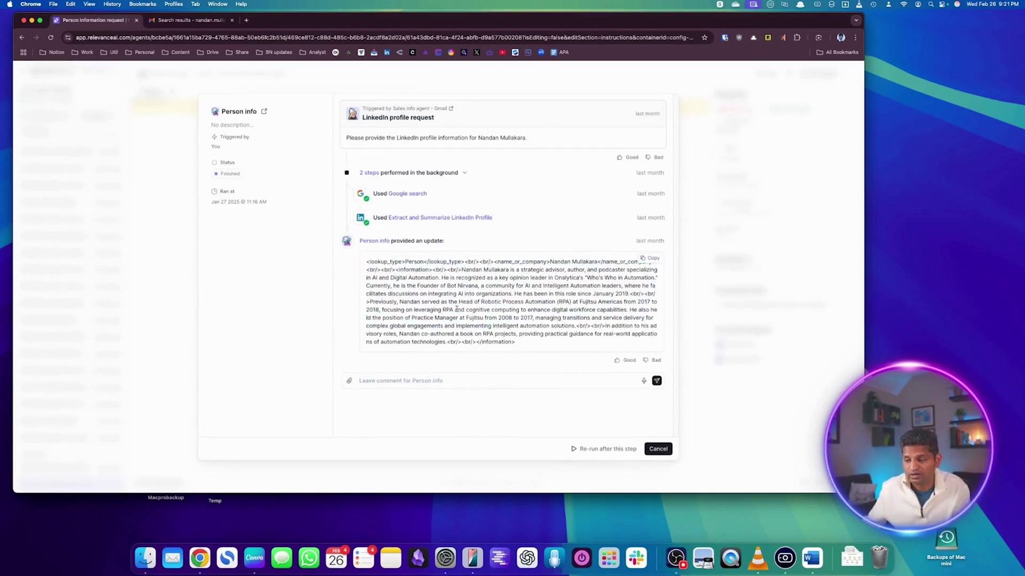
{"action": "left_click_drag", "start_coordinate": [517, 345], "coordinate": [376, 262]}
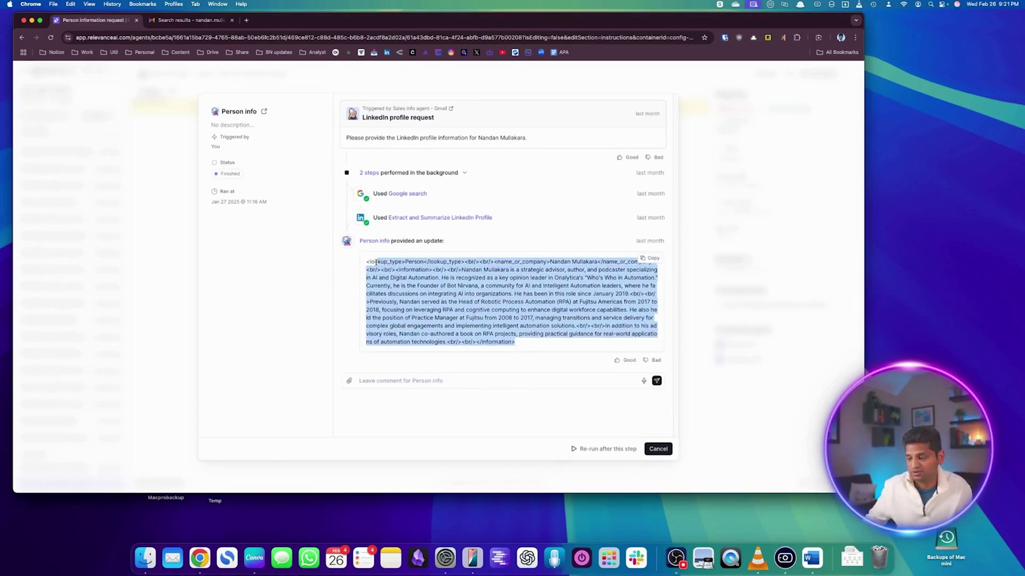
{"action": "key", "text": "Escape"}
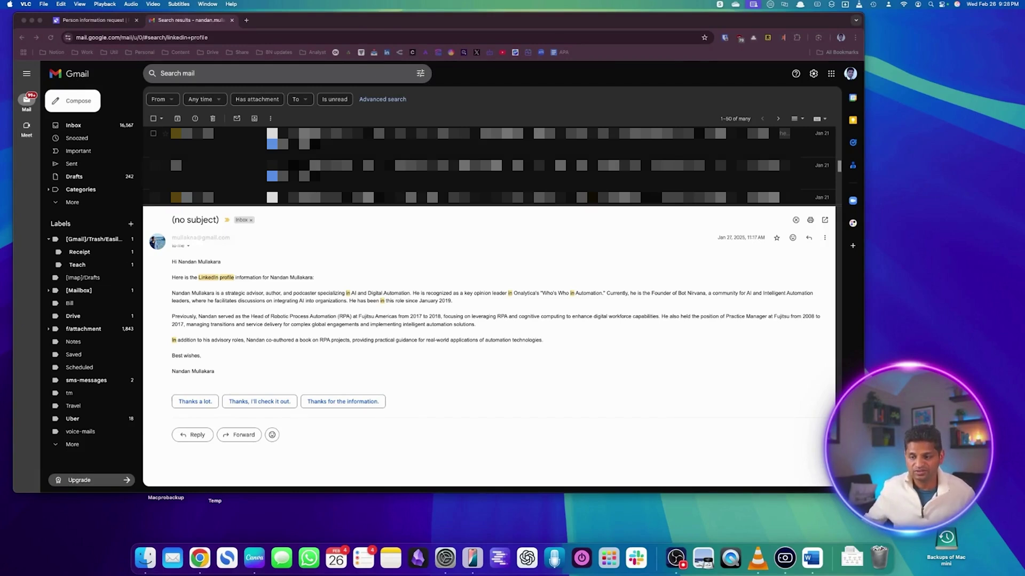
- In the agent's response email in Gmail, highlight the line introducing the LinkedIn profile information
{"action": "left_click", "coordinate": [168, 275]}
{"action": "left_click_drag", "start_coordinate": [172, 262], "coordinate": [311, 279]}
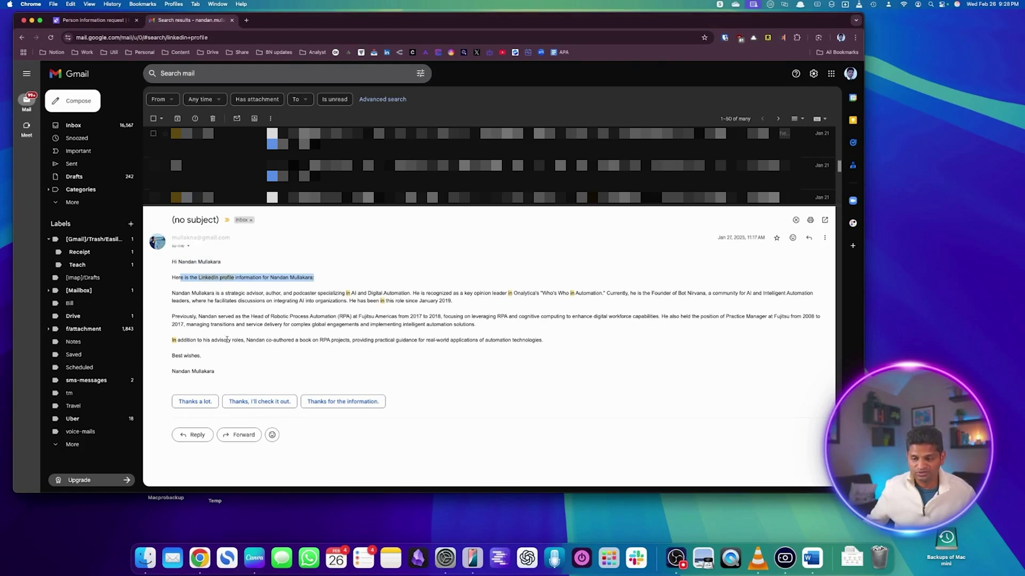